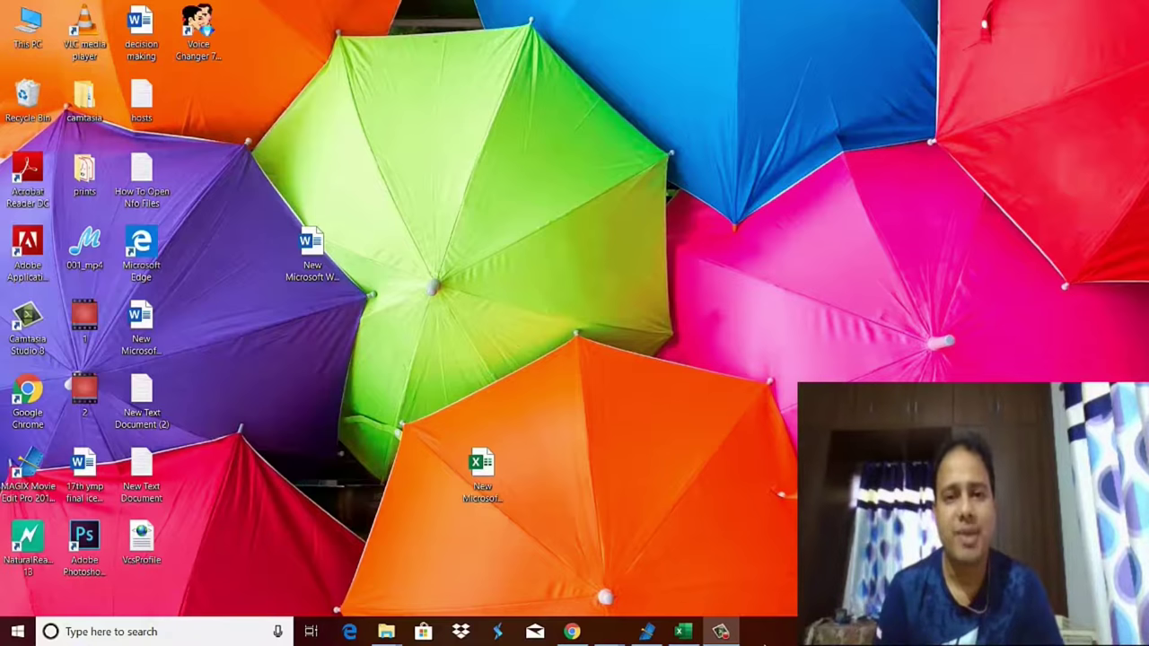
# Step: Switch to the Excel workbook and select empty cells, then D4 and C4, to view the sample sentences
pyautogui.click(684, 633)
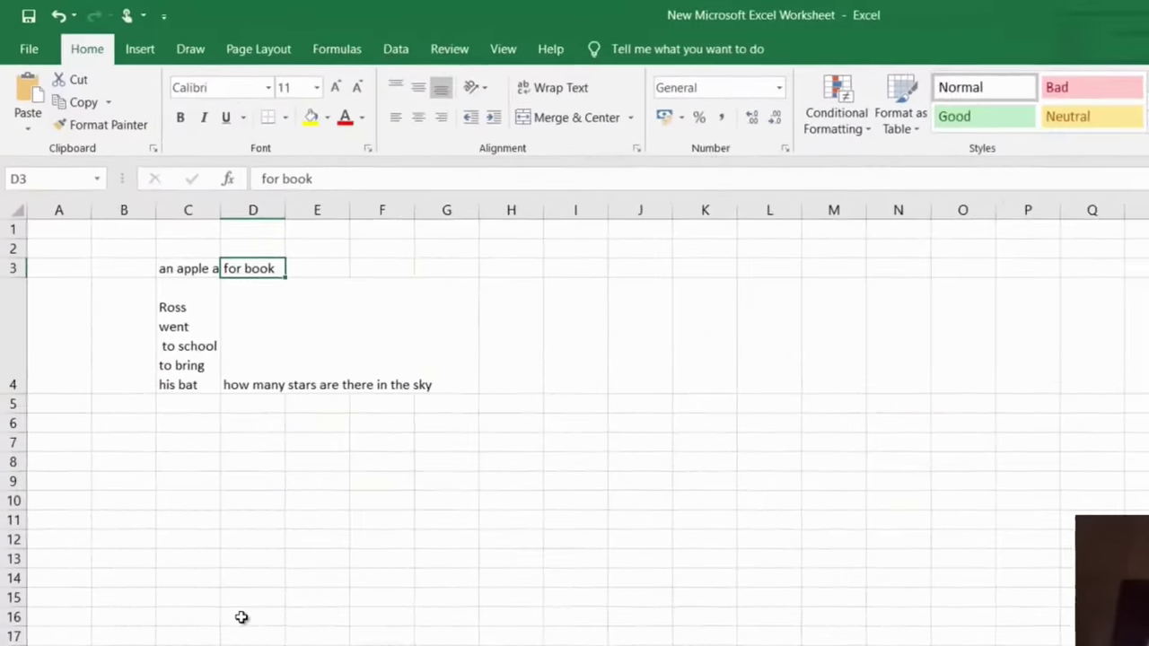
pyautogui.click(253, 539)
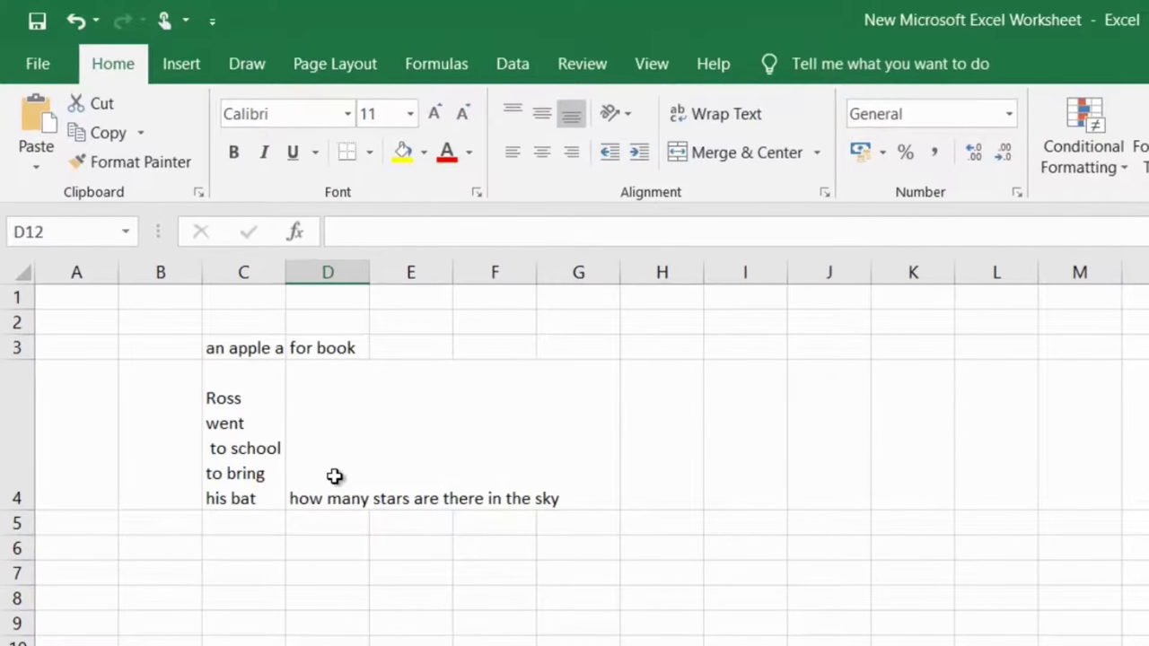
pyautogui.click(421, 626)
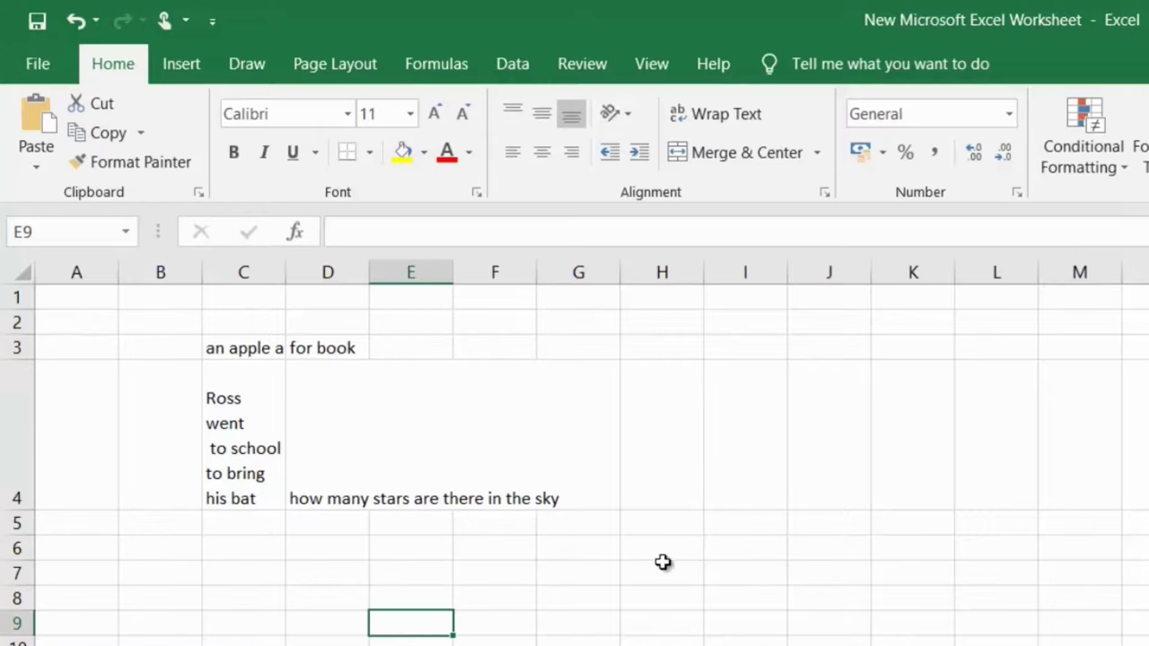
pyautogui.click(326, 492)
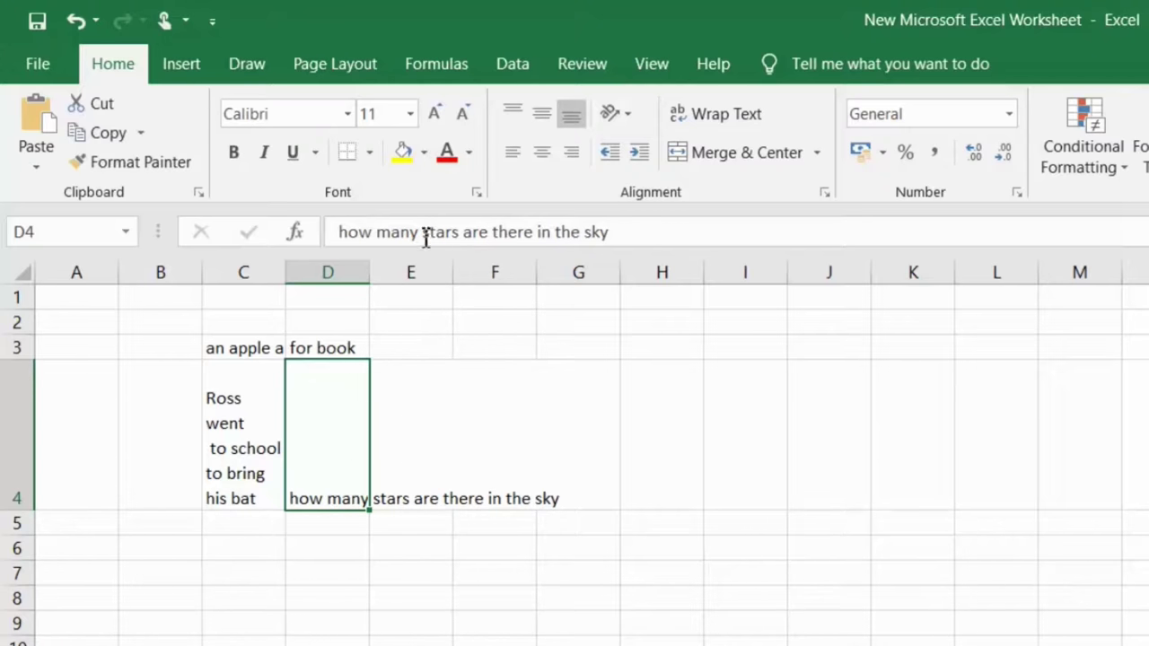
pyautogui.click(418, 452)
pyautogui.click(324, 456)
pyautogui.click(242, 348)
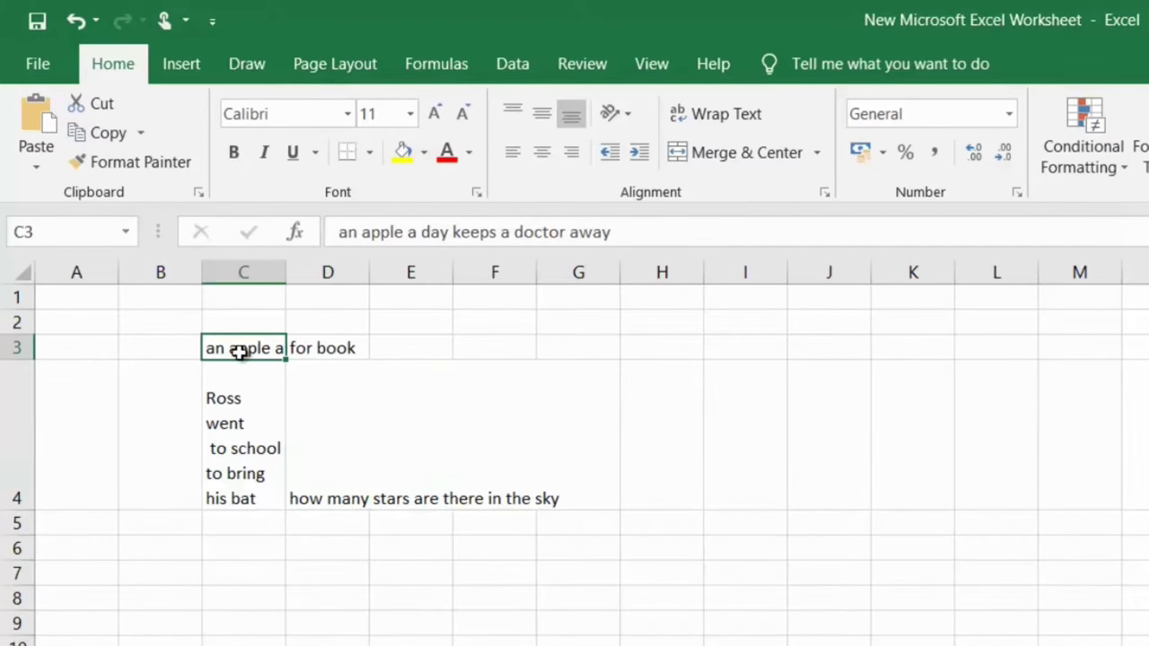
pyautogui.click(619, 233)
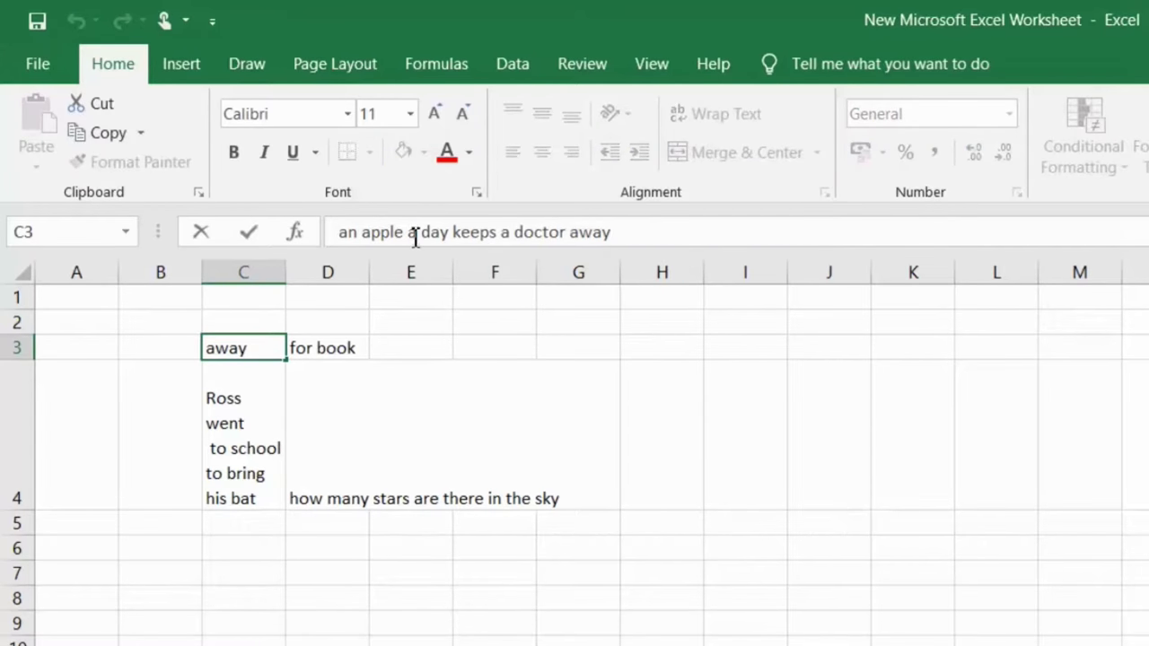
pyautogui.click(231, 404)
pyautogui.click(230, 344)
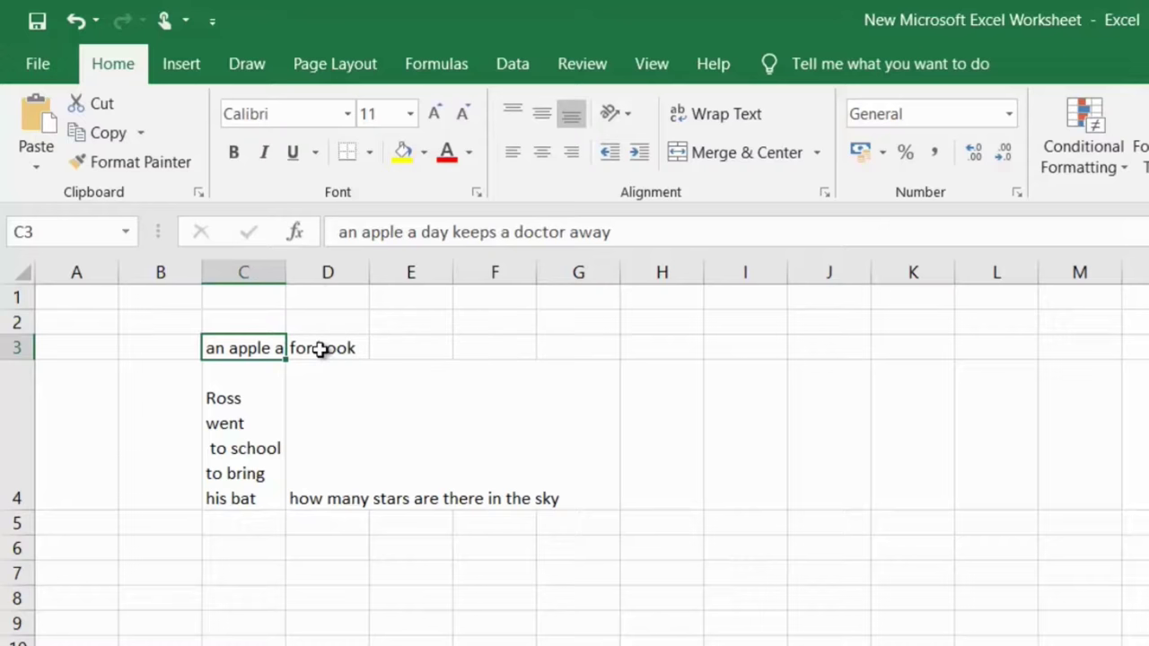
pyautogui.click(320, 348)
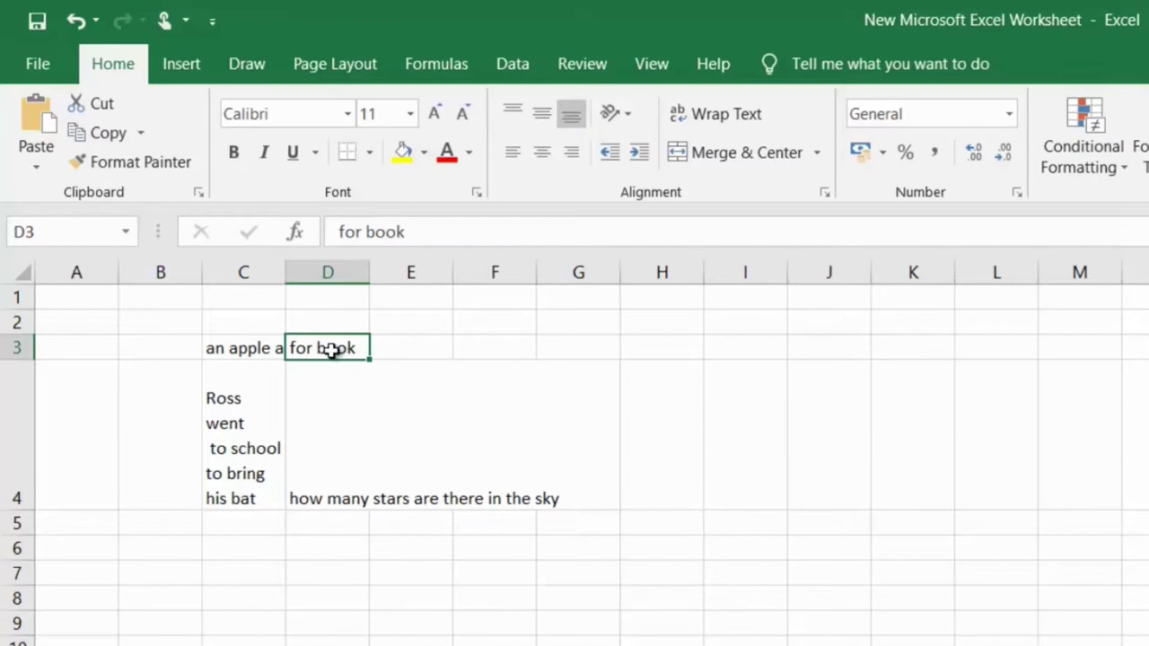
pyautogui.click(237, 347)
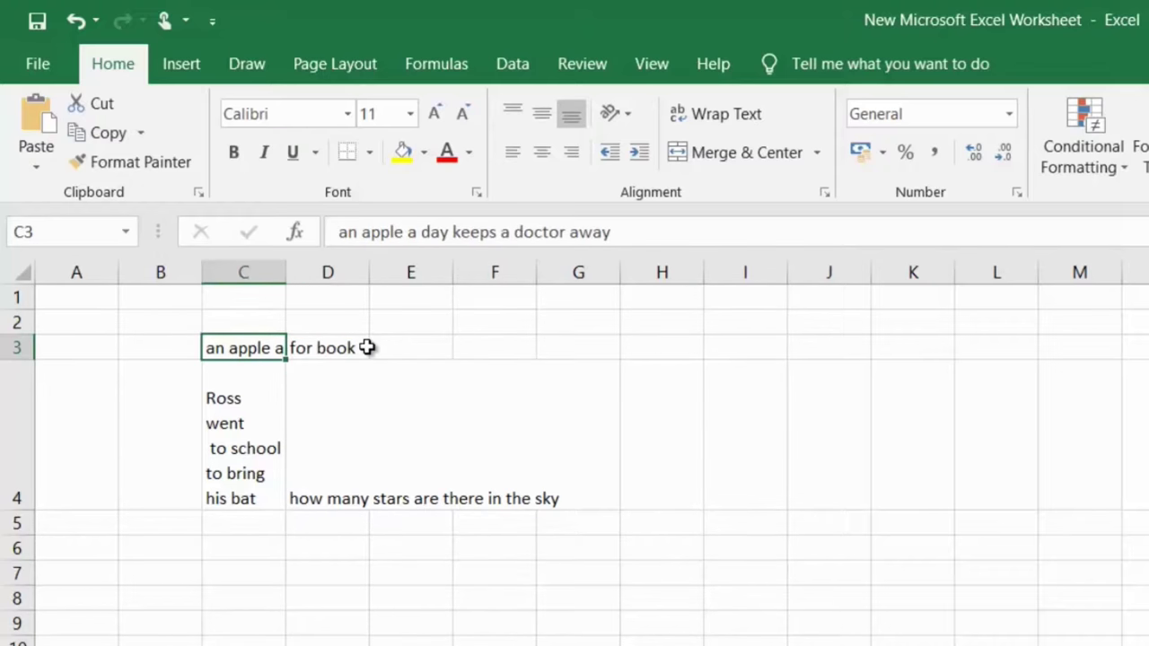
pyautogui.click(308, 351)
pyautogui.click(261, 350)
# Step: Append 'fffffjfljlffsdfsdlfljlfjsfdfdsj' after 'his bat' in cell C4 and commit the edit
pyautogui.click(243, 405)
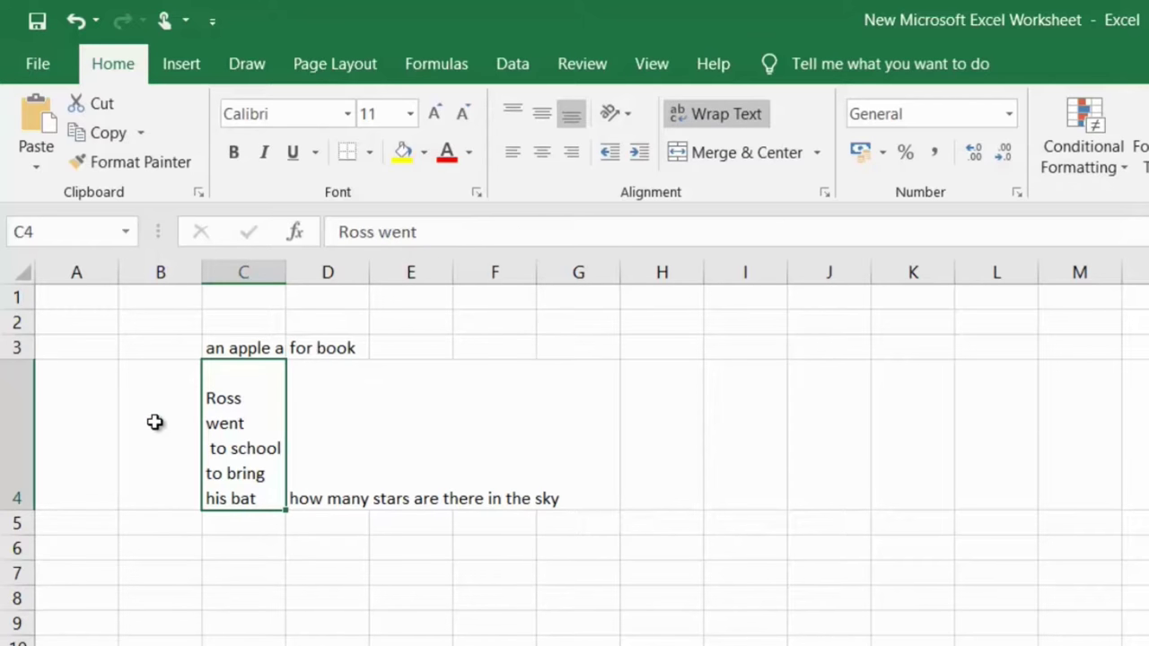
pyautogui.doubleClick(262, 497)
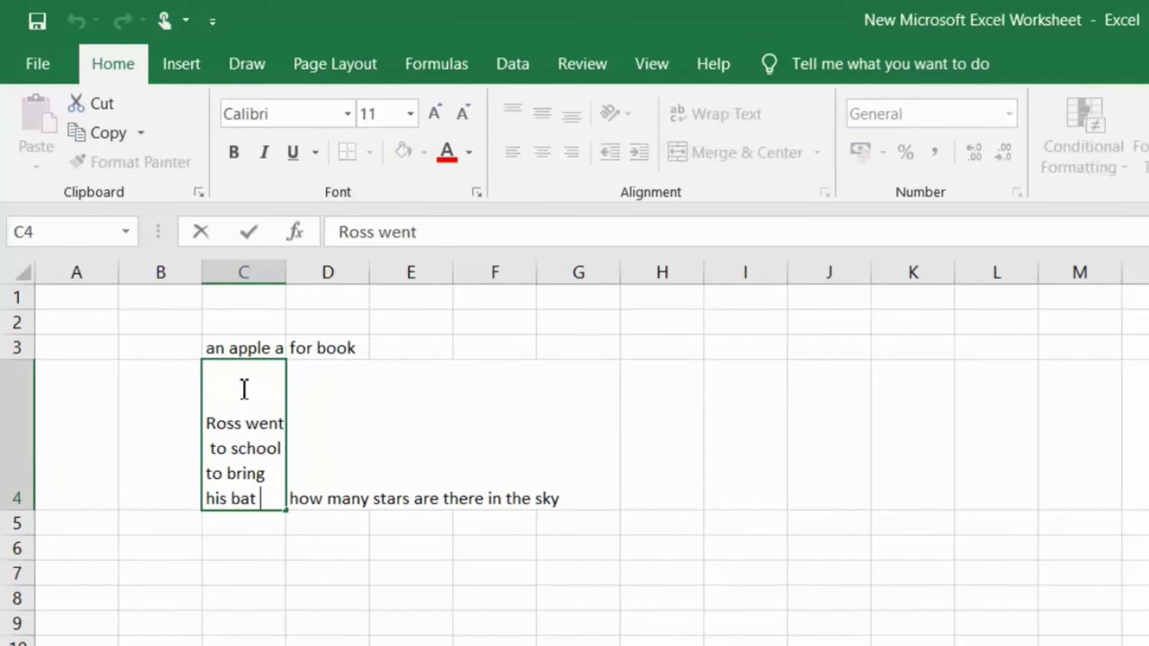
pyautogui.press('Escape')
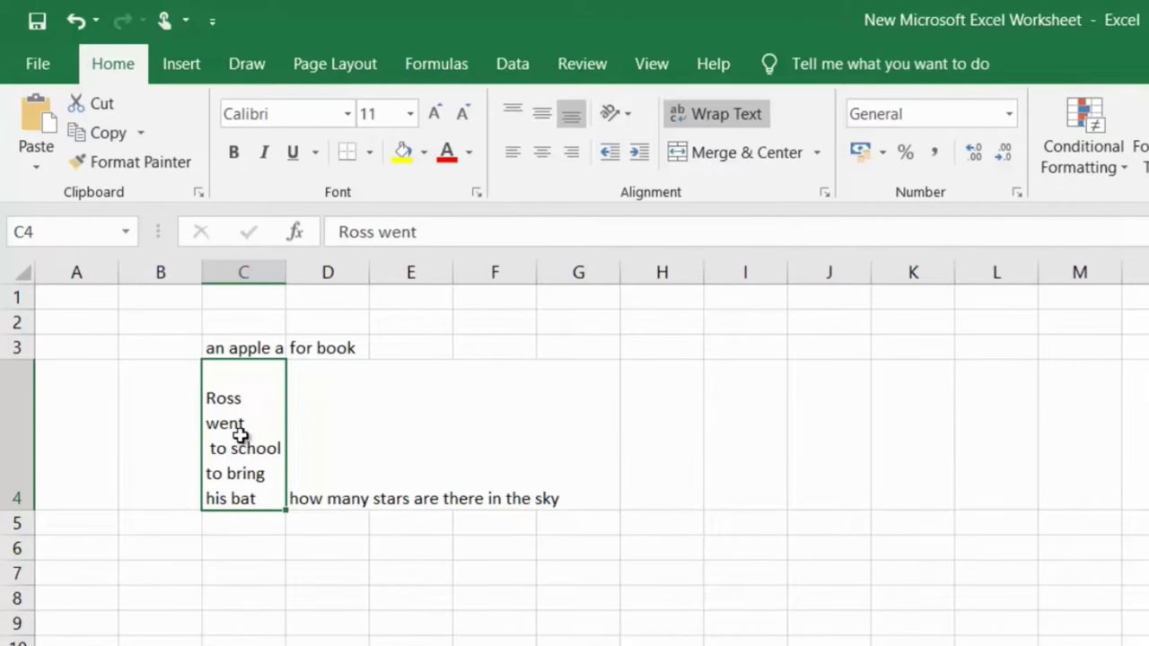
pyautogui.doubleClick(263, 501)
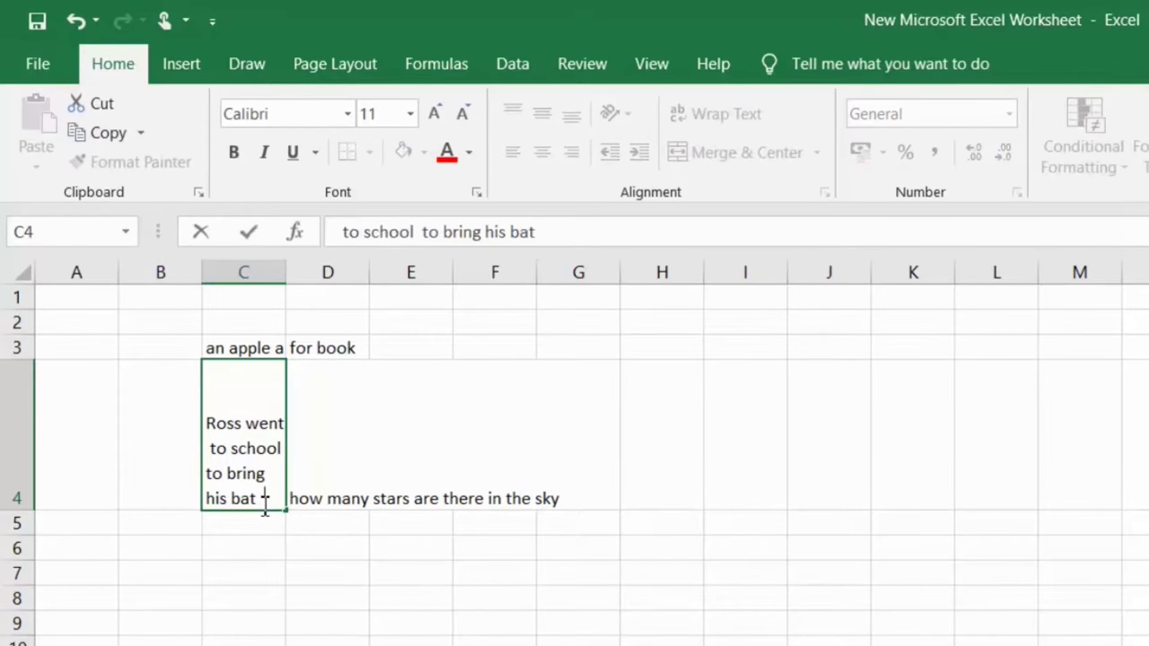
pyautogui.write('fffffjfljlffsdfsdlfljlfj')
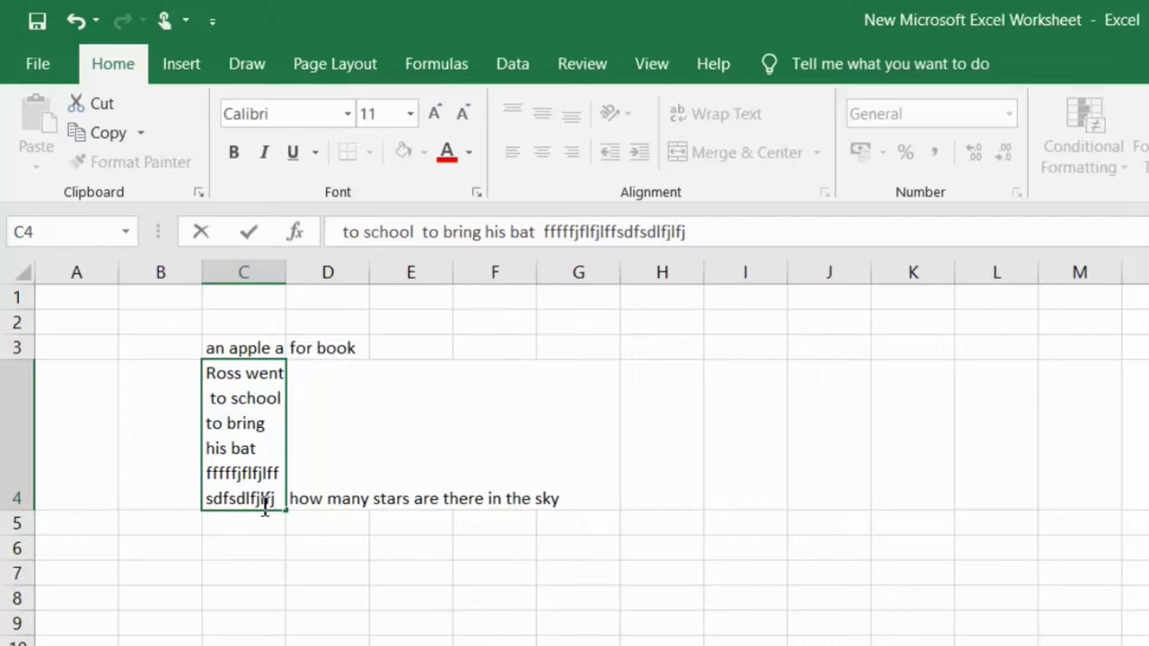
pyautogui.write('sfdfdsj')
pyautogui.click(300, 555)
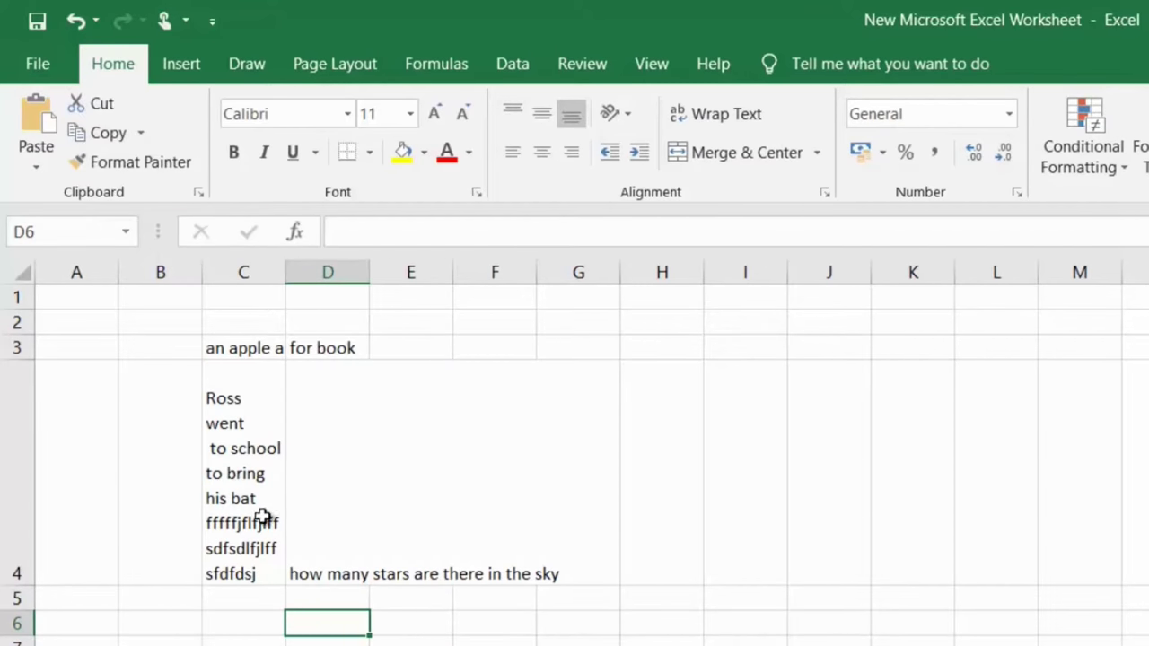
# Step: Enter 'lfjljsflsfjsflsdjfsdlfdsjfsldfjsdlfdsjf' in C4, then toggle Wrap Text on and back off
pyautogui.click(242, 472)
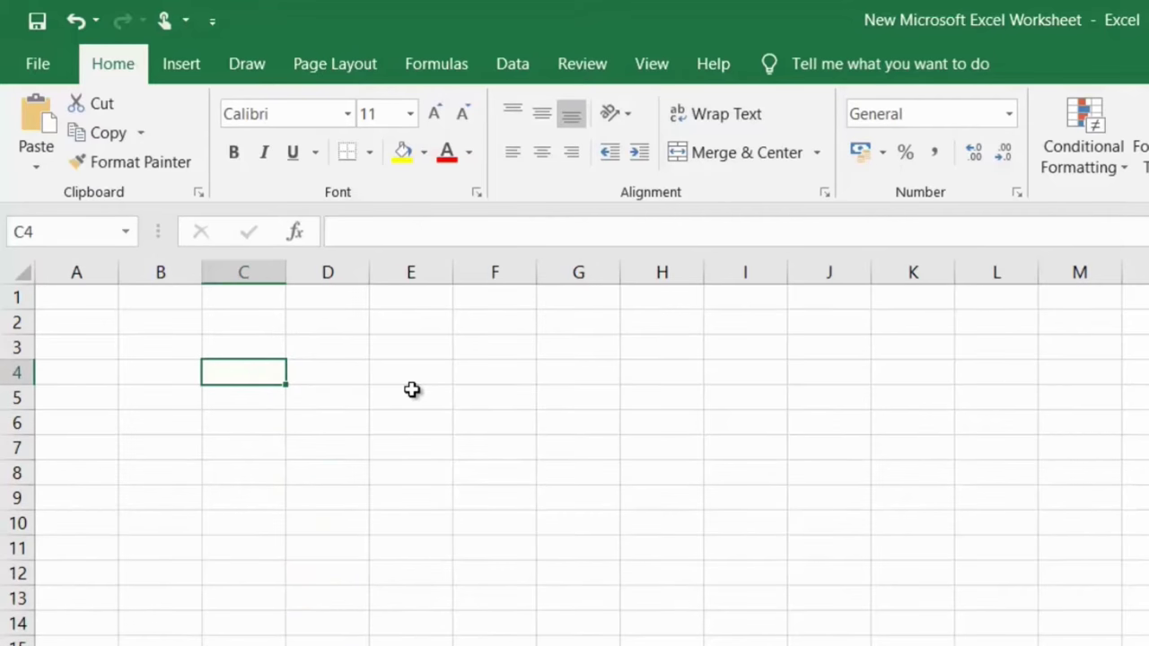
pyautogui.write('lfjljsflsfjsflsdjfsdlfdsjfsldfjsdlfdsjf')
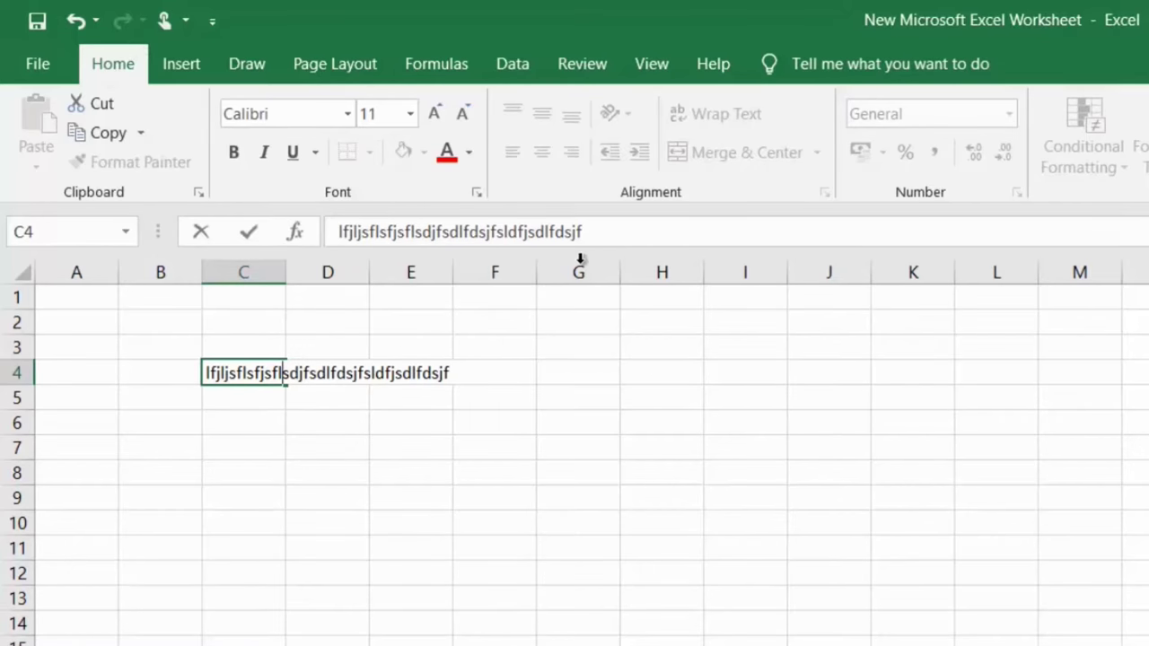
pyautogui.hotkey('ctrl', 'Return')
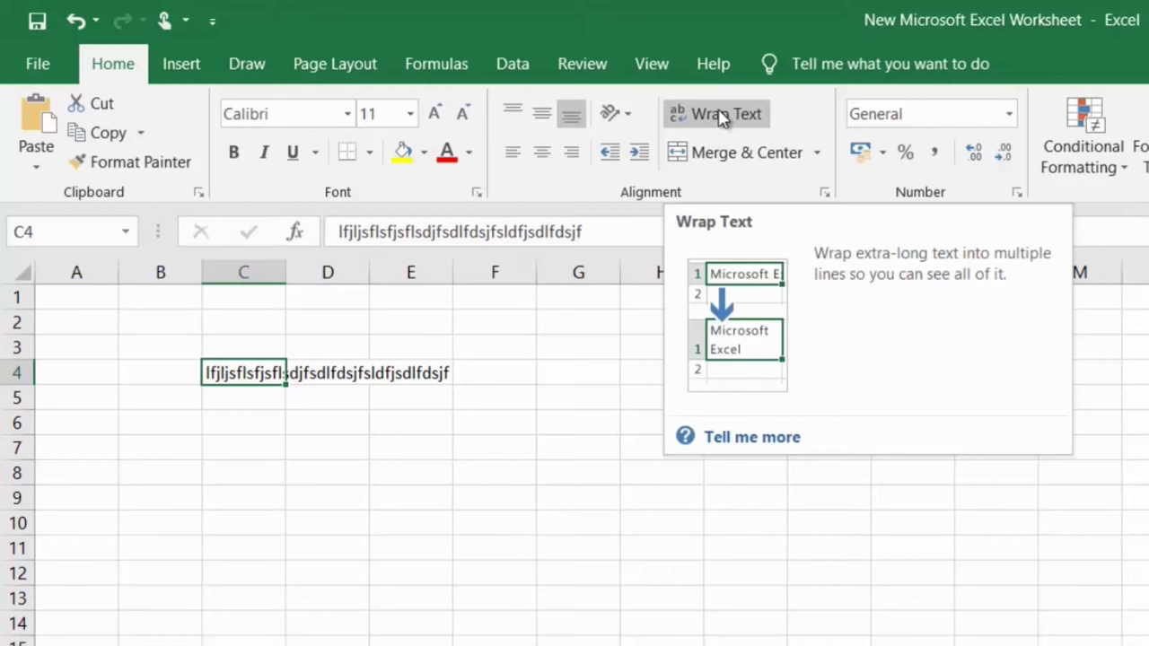
pyautogui.click(723, 119)
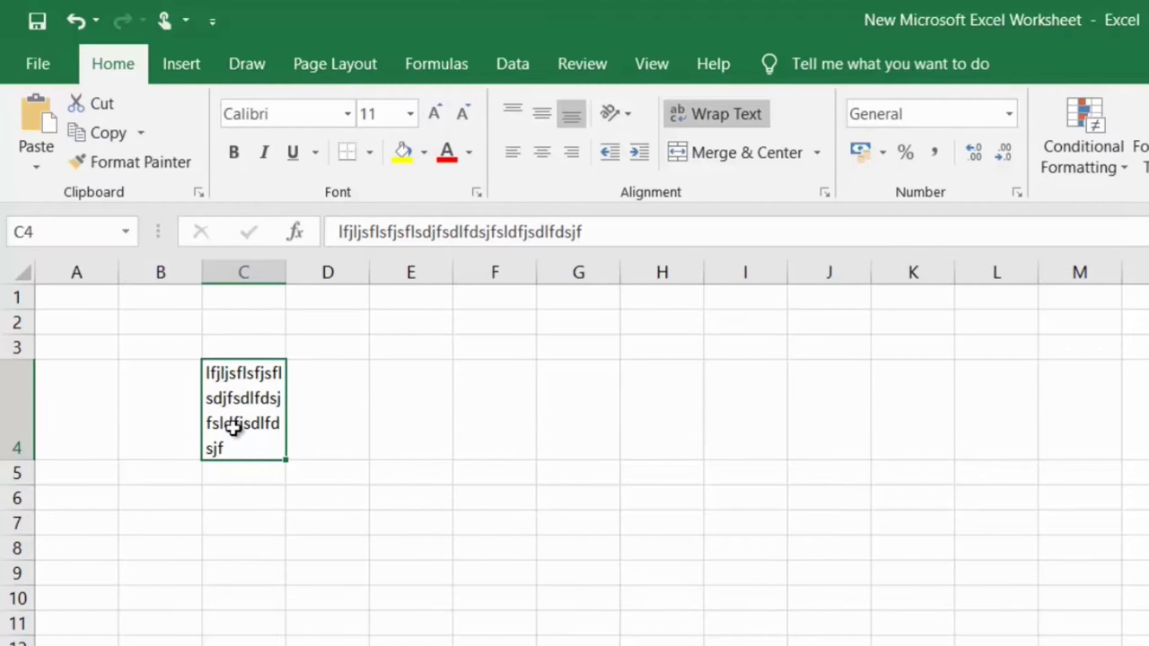
pyautogui.click(723, 120)
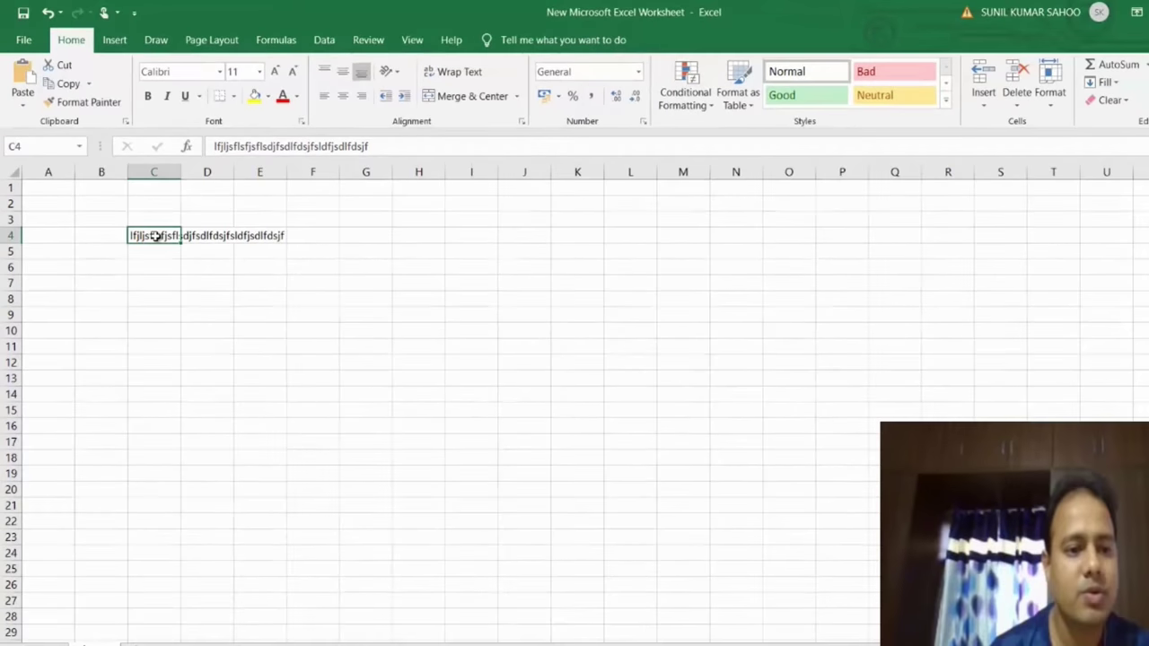
# Step: Turn on Wrap text for C4 through the Alignment settings of Format Cells
pyautogui.rightClick(160, 247)
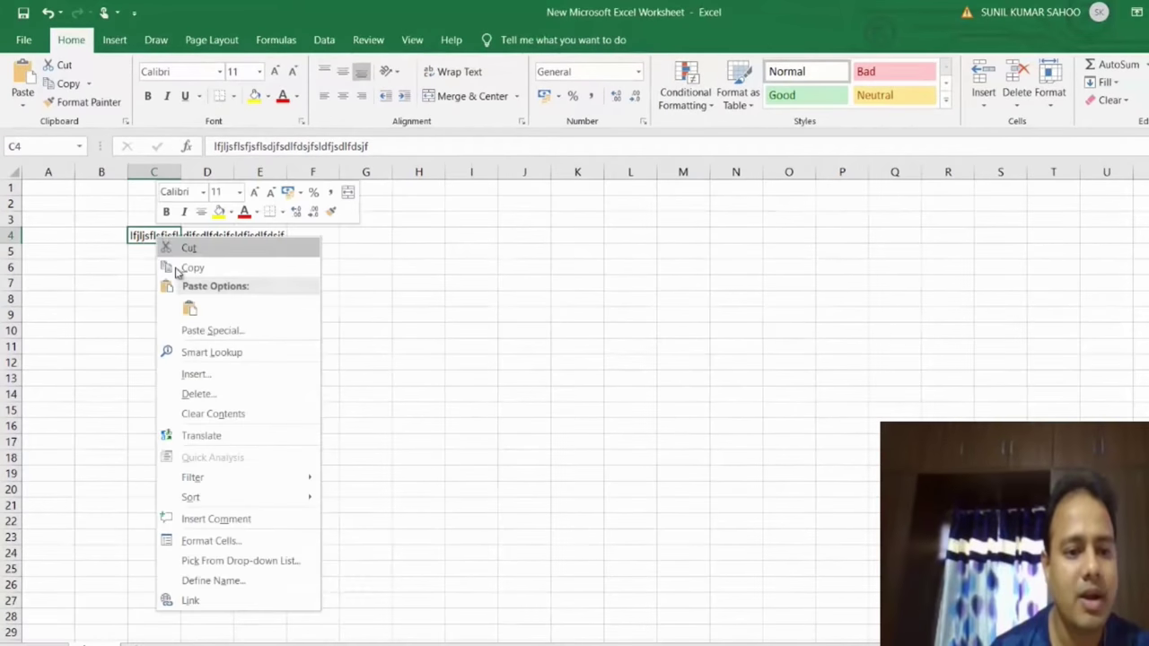
pyautogui.click(243, 543)
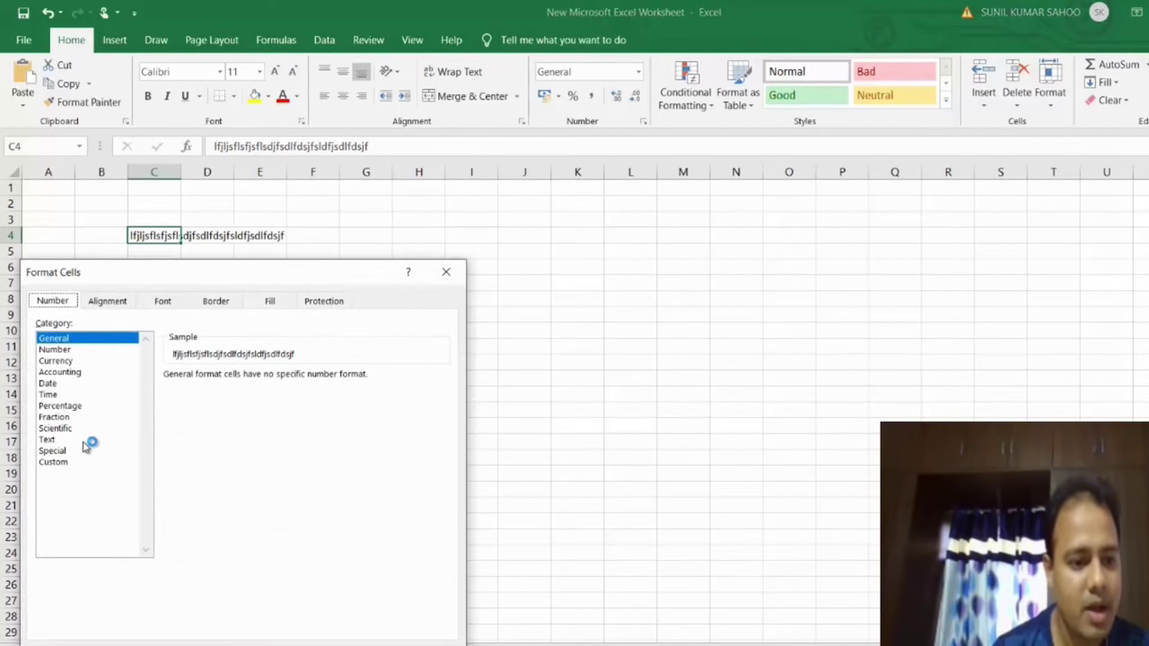
pyautogui.click(99, 303)
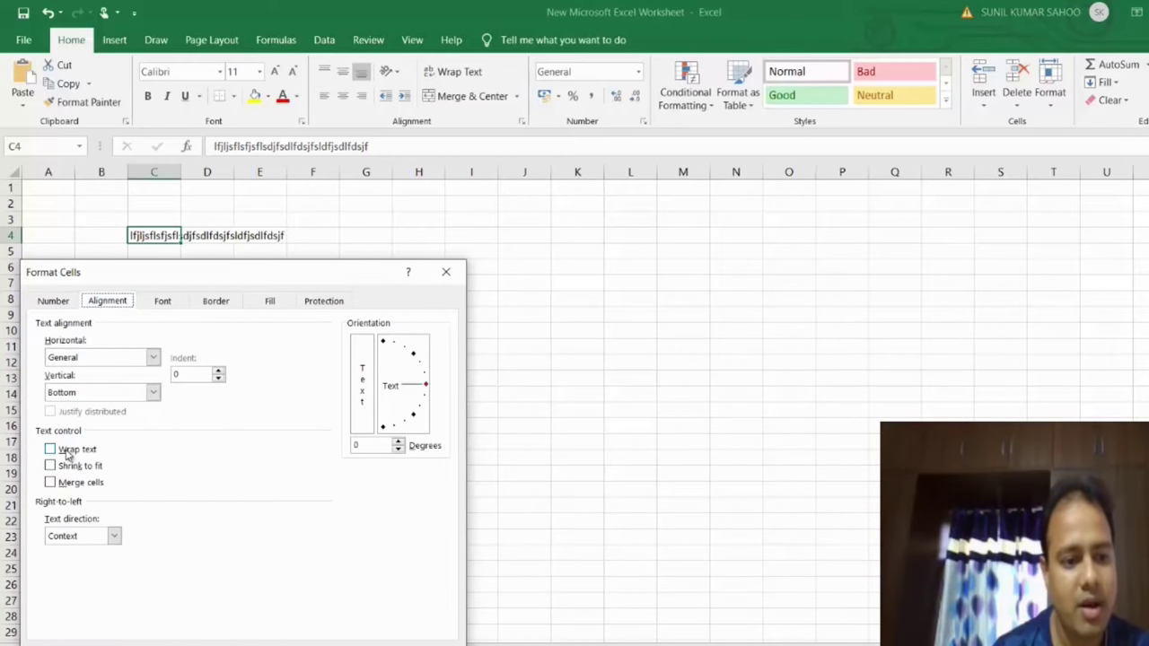
pyautogui.click(67, 454)
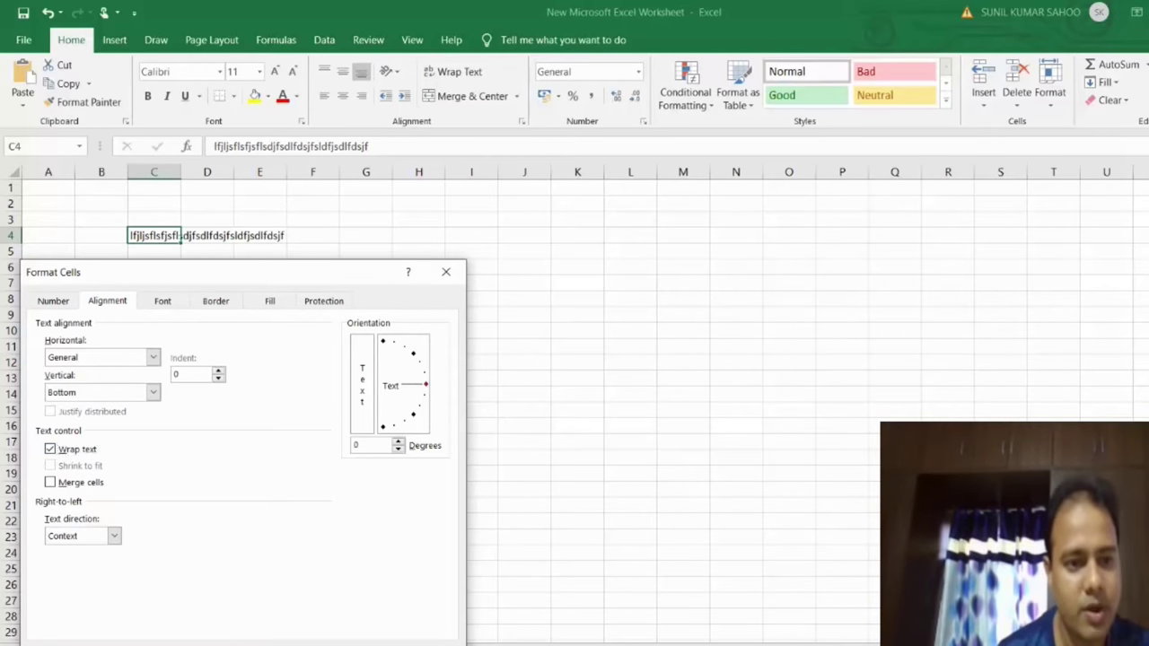
pyautogui.press('Return')
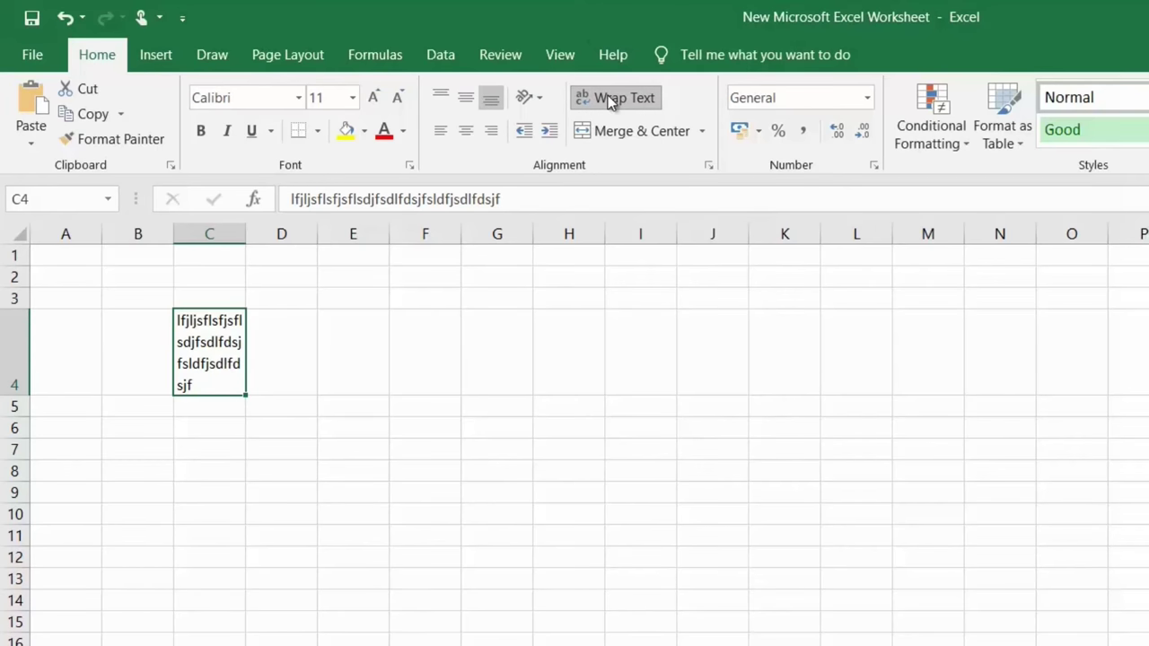
# Step: Unwrap C4, add an Alt+Enter line break mid-text, commit, then undo the automatic re-wrap
pyautogui.click(608, 95)
pyautogui.click(608, 96)
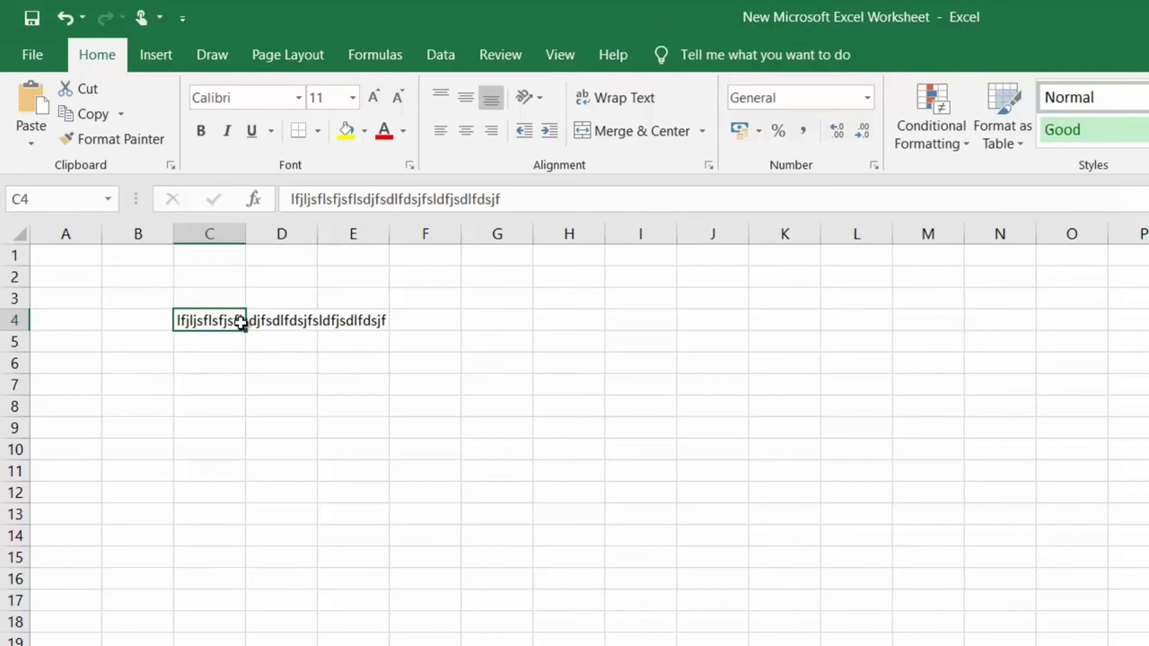
pyautogui.press('F2')
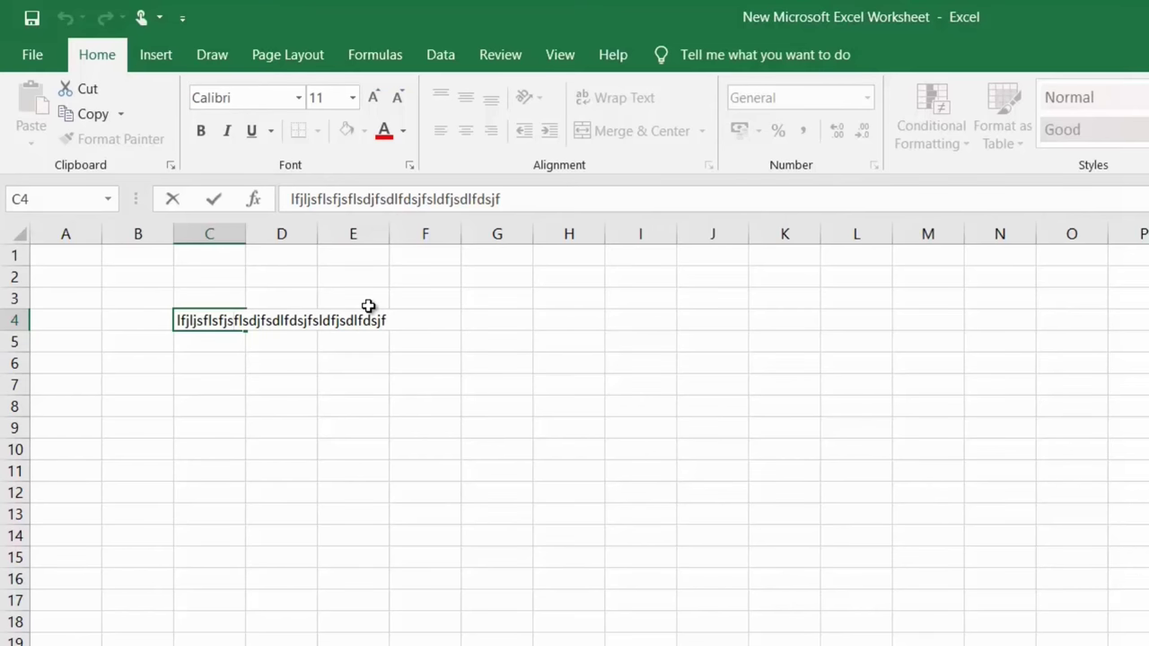
pyautogui.hotkey('alt', 'Return')
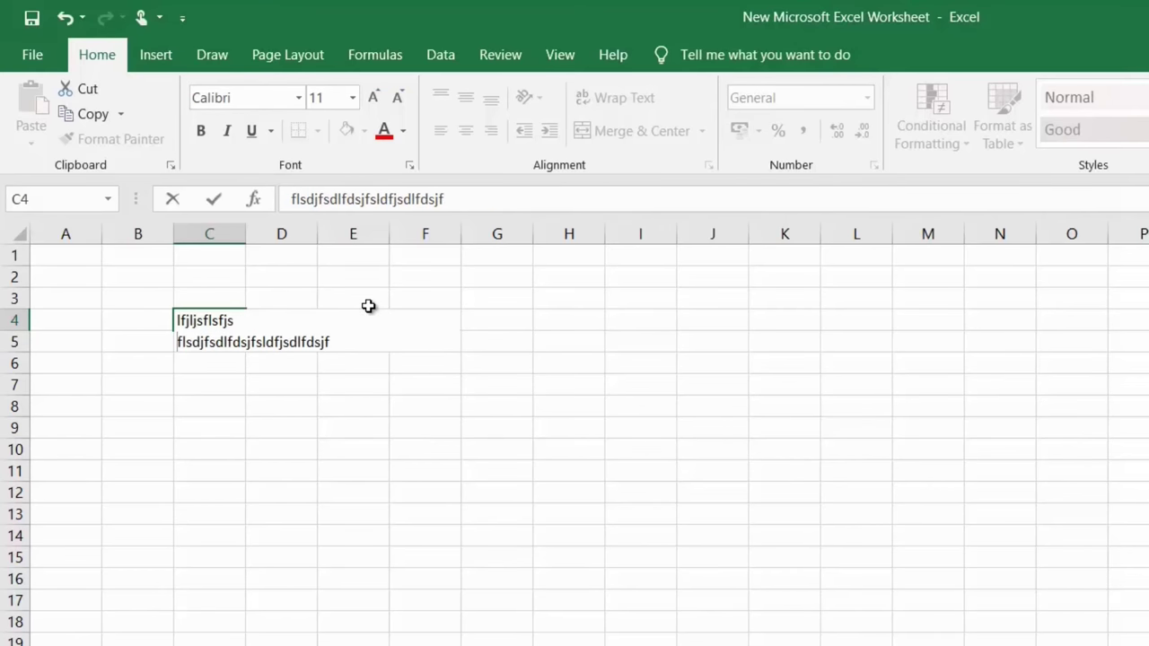
pyautogui.click(370, 449)
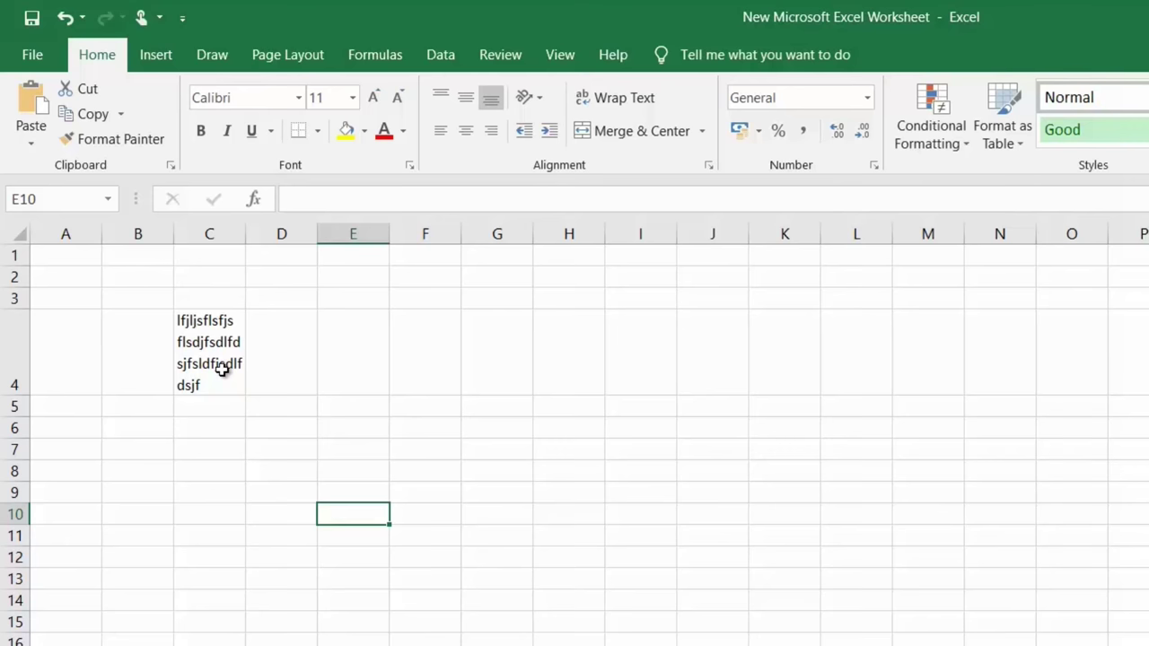
pyautogui.hotkey('ctrl', 'z')
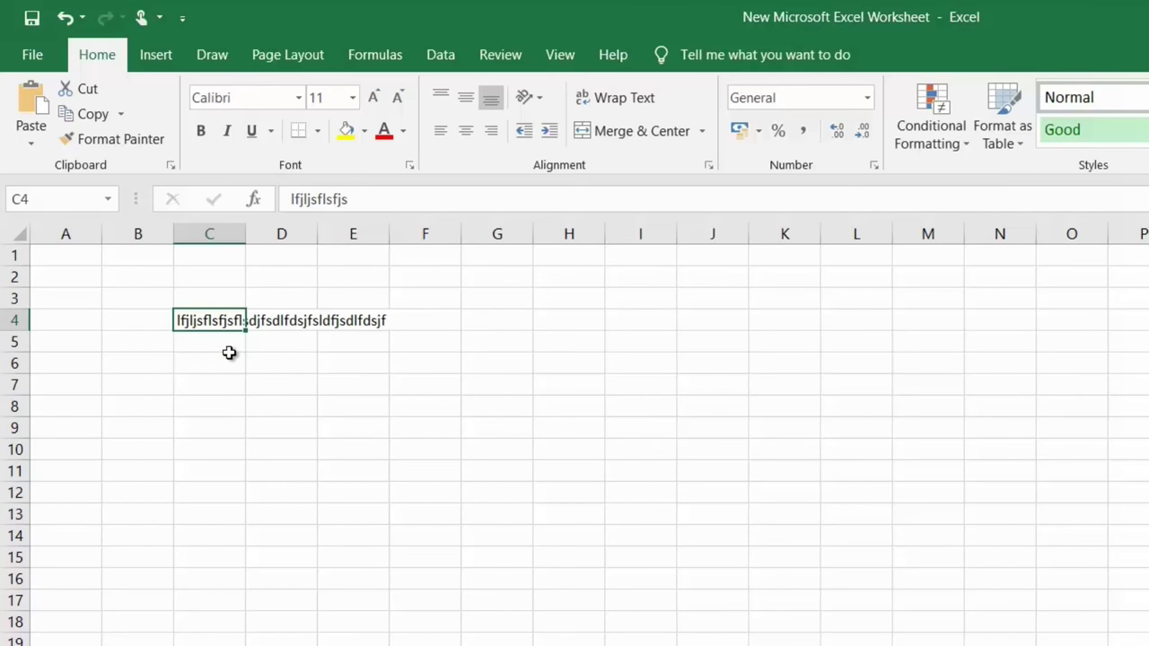